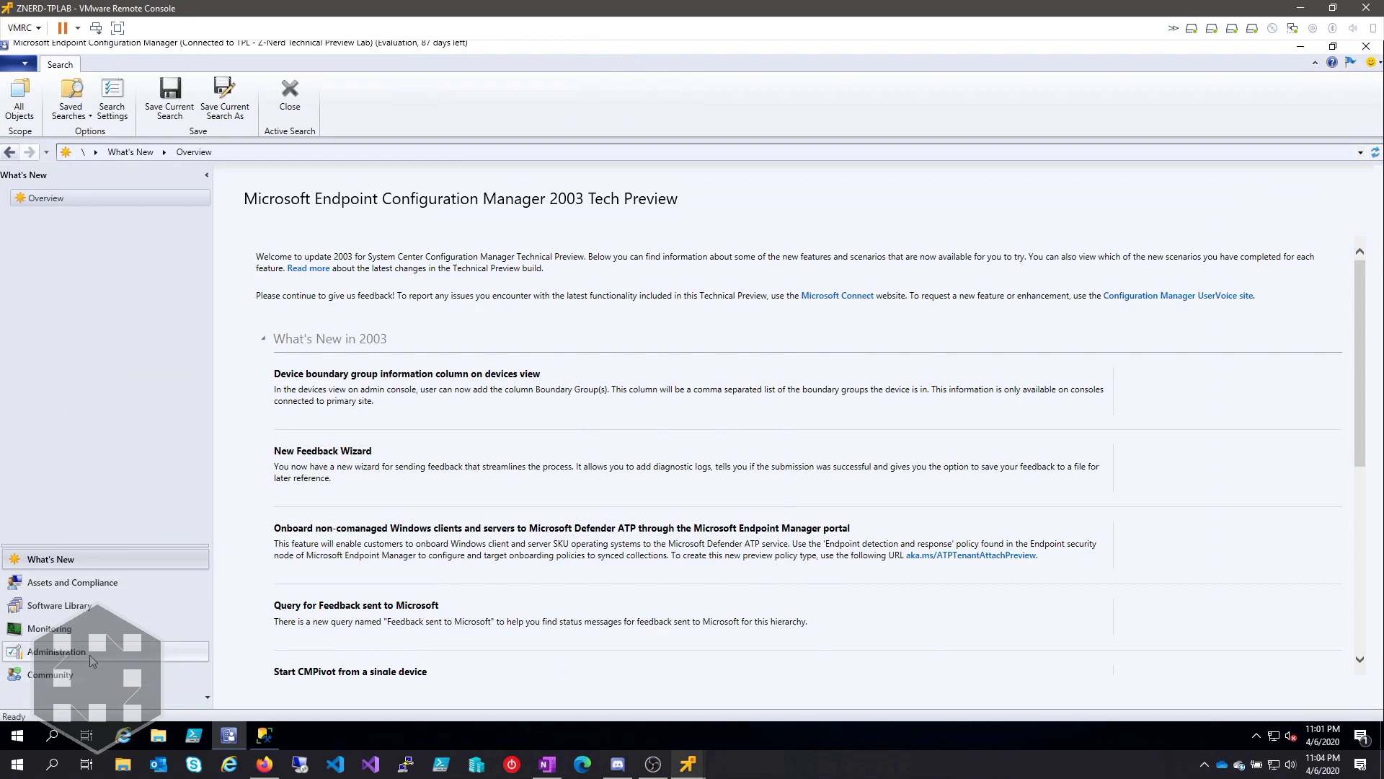
Step: Launch Configure co-management from Administration > Cloud Services, keep AzurePublicCloud, and begin Intune sign-in
{"action": "left_click", "coordinate": [107, 651]}
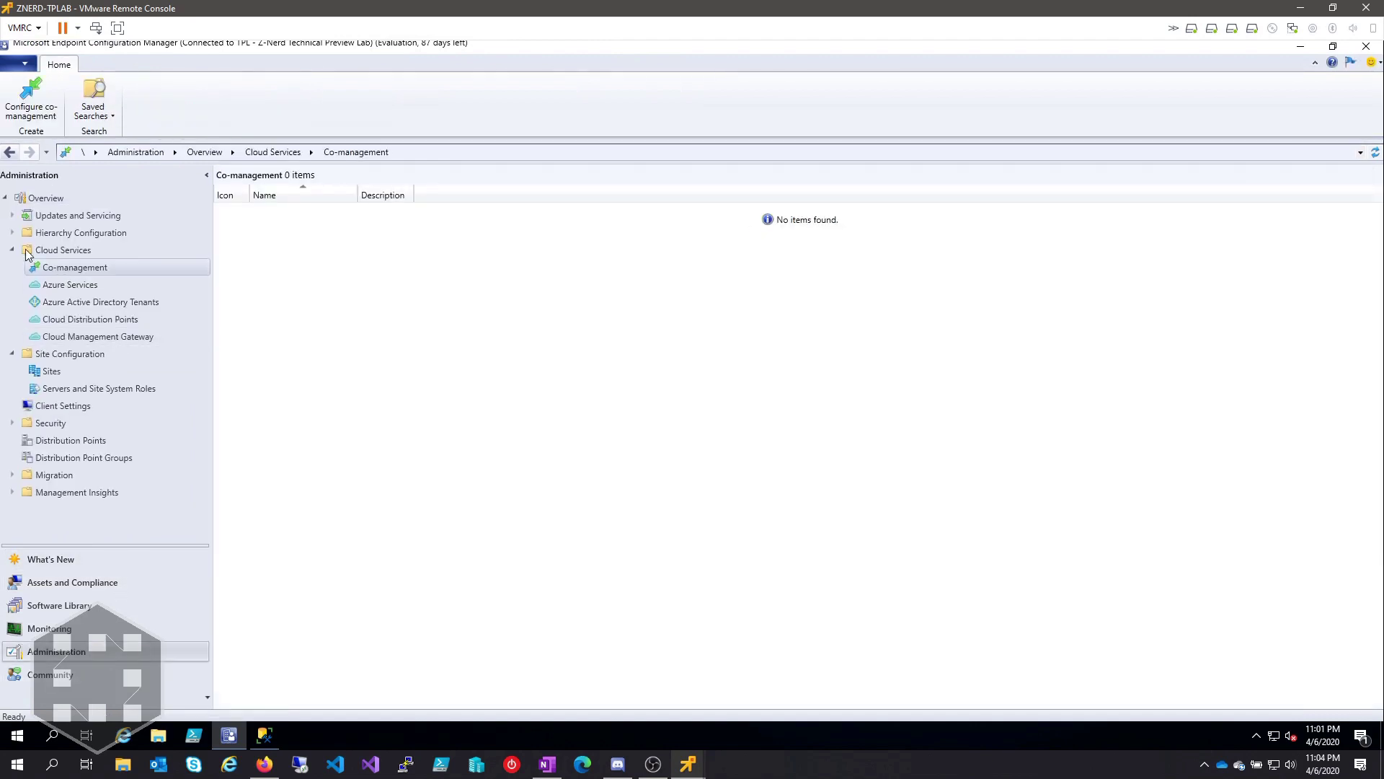
{"action": "right_click", "coordinate": [116, 269]}
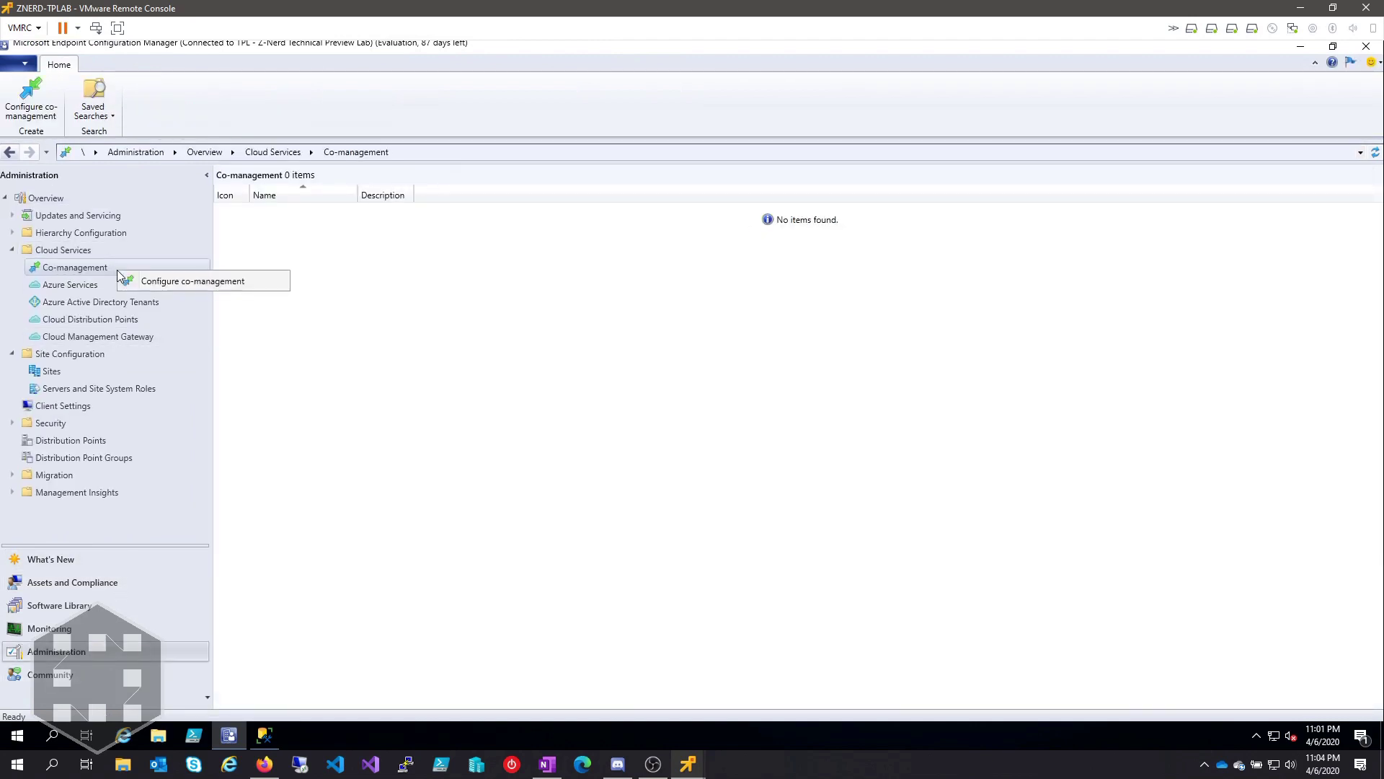
{"action": "left_click", "coordinate": [267, 288]}
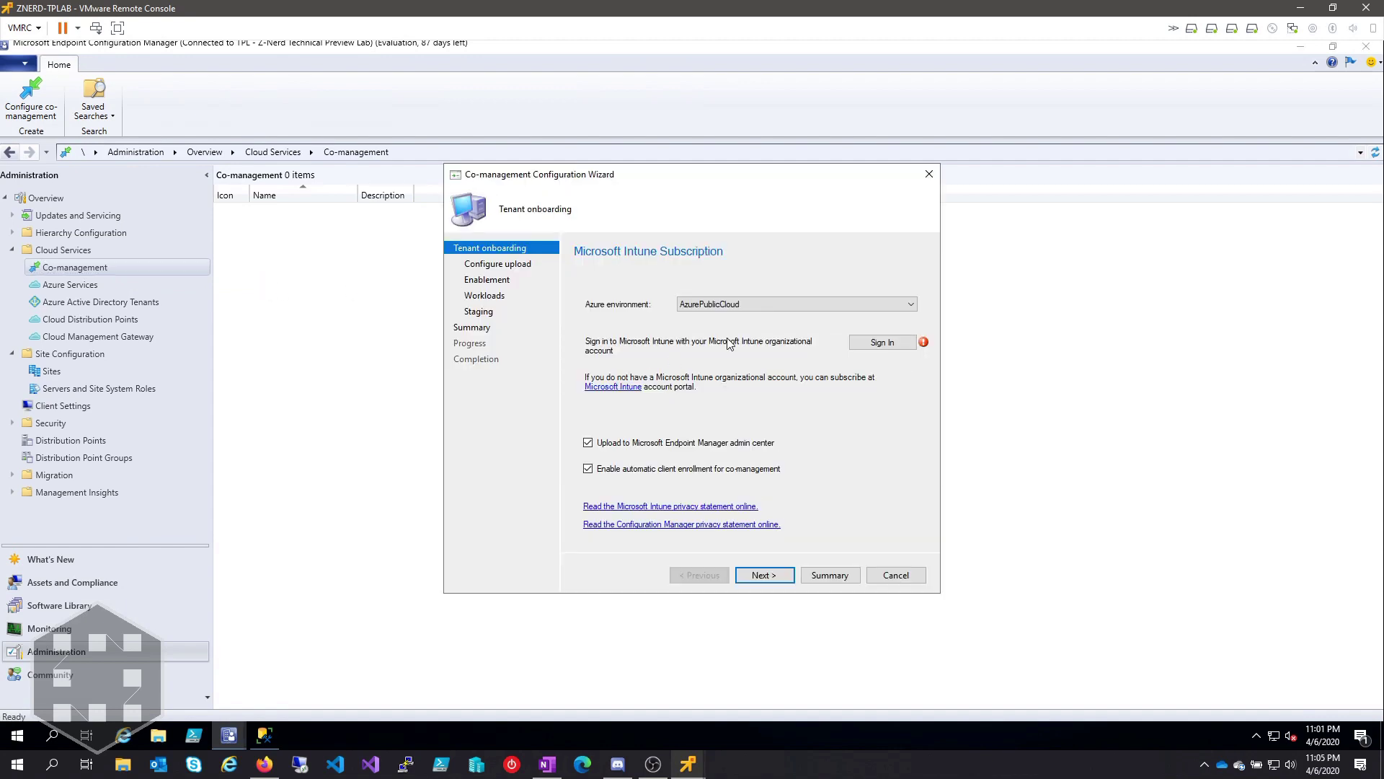
{"action": "left_click", "coordinate": [757, 305]}
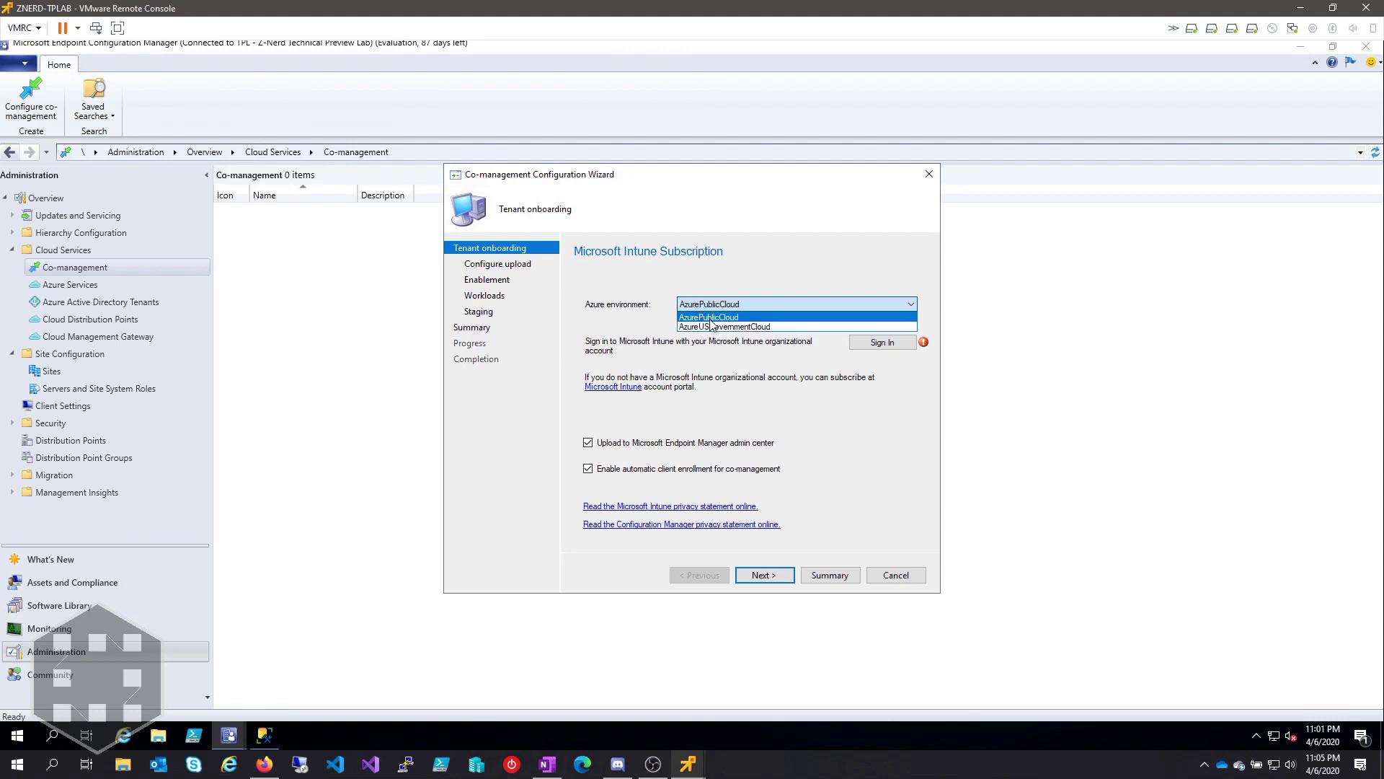
{"action": "left_click", "coordinate": [764, 319]}
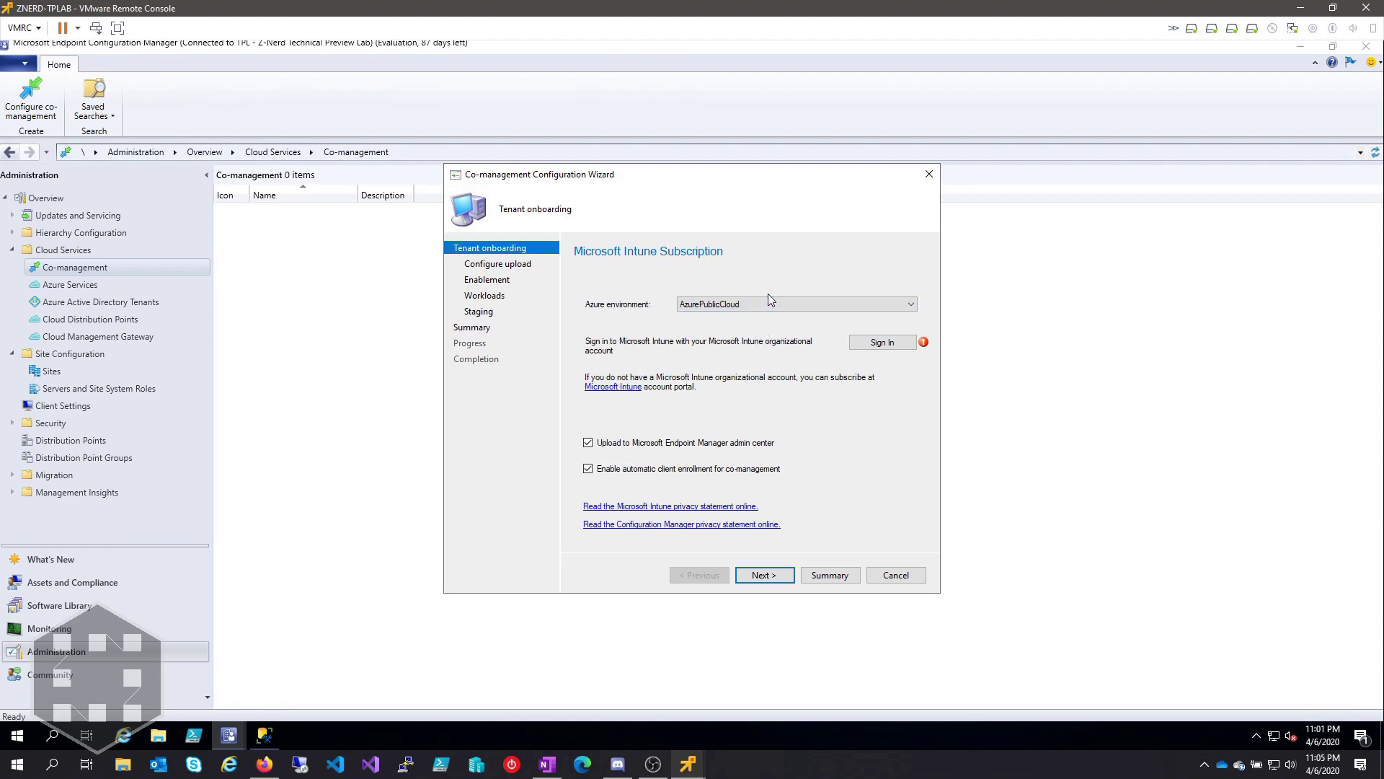
{"action": "left_click", "coordinate": [892, 349]}
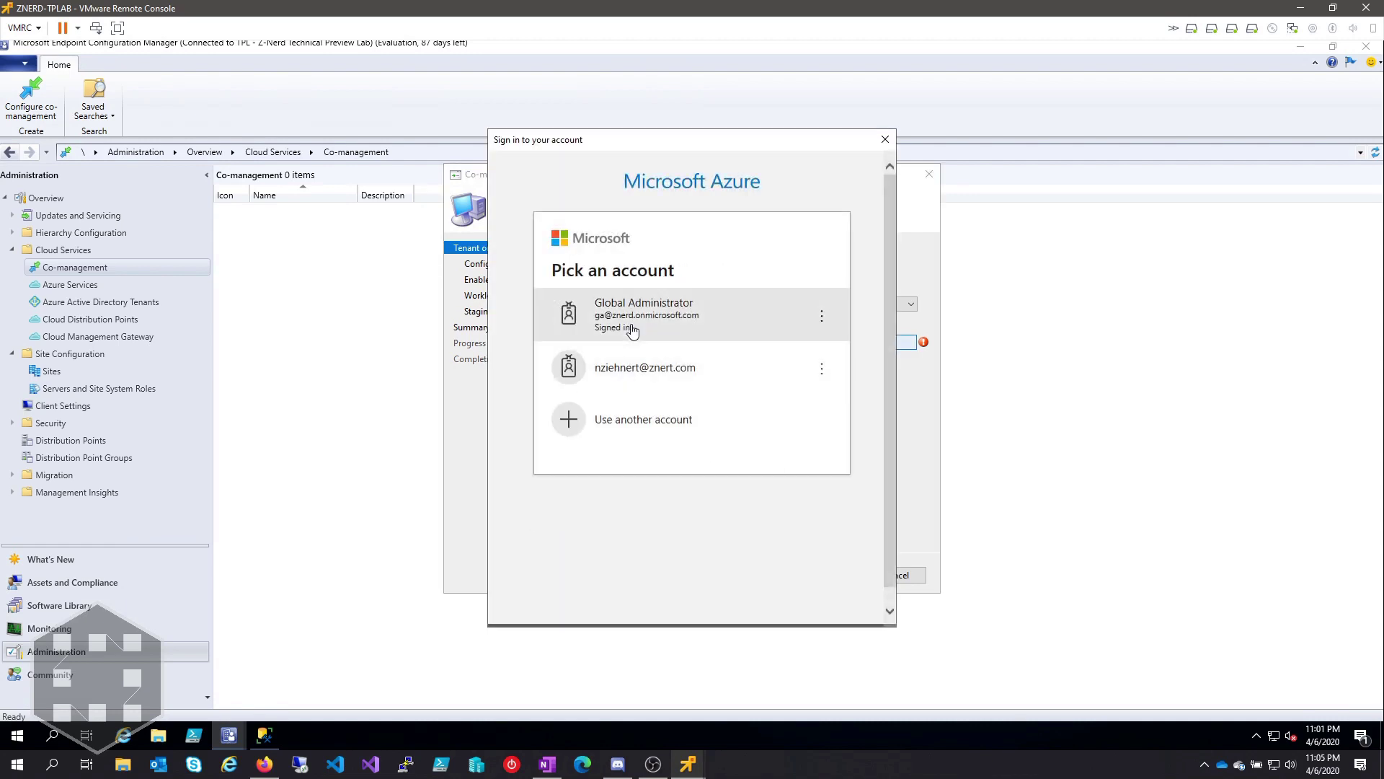
Step: Sign in with the Global Administrator account and disable automatic client enrollment for co-management
{"action": "left_click", "coordinate": [687, 326]}
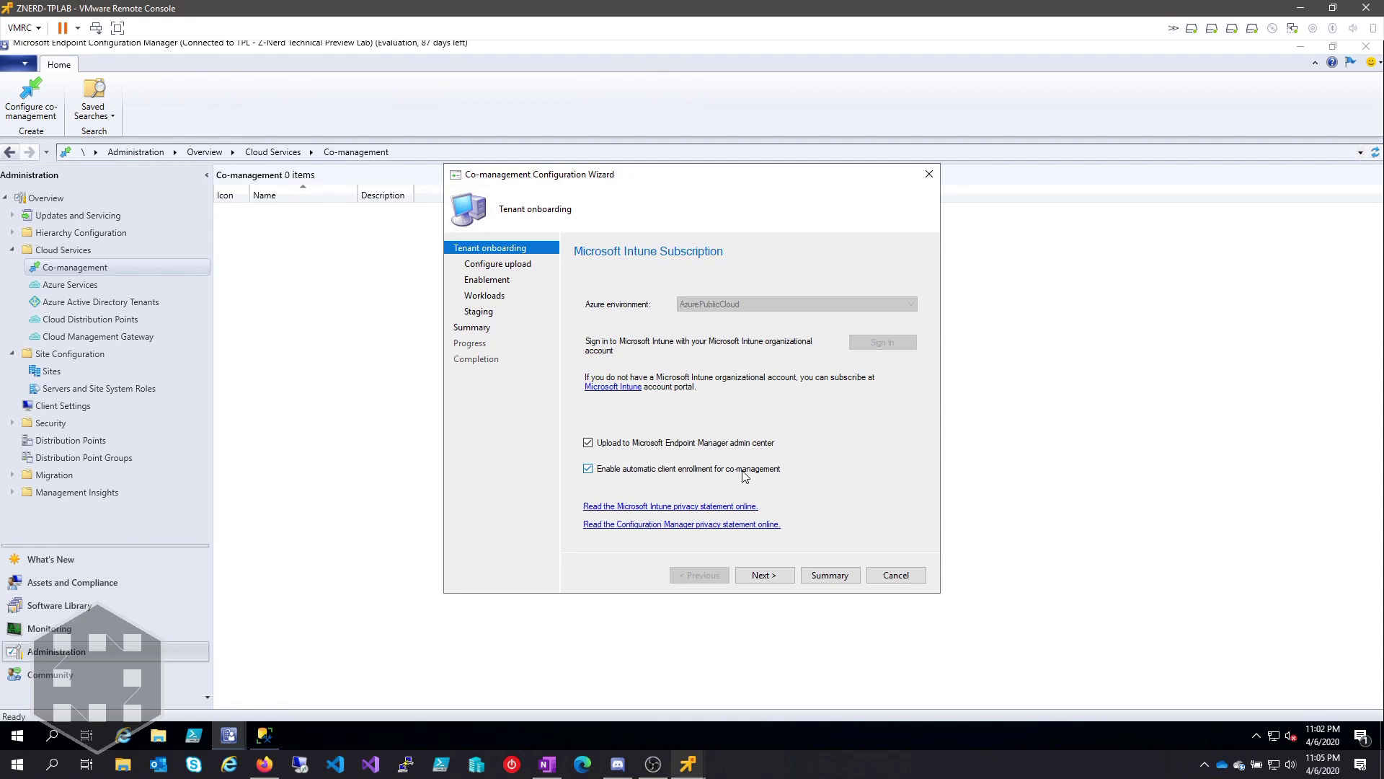
{"action": "left_click", "coordinate": [618, 476]}
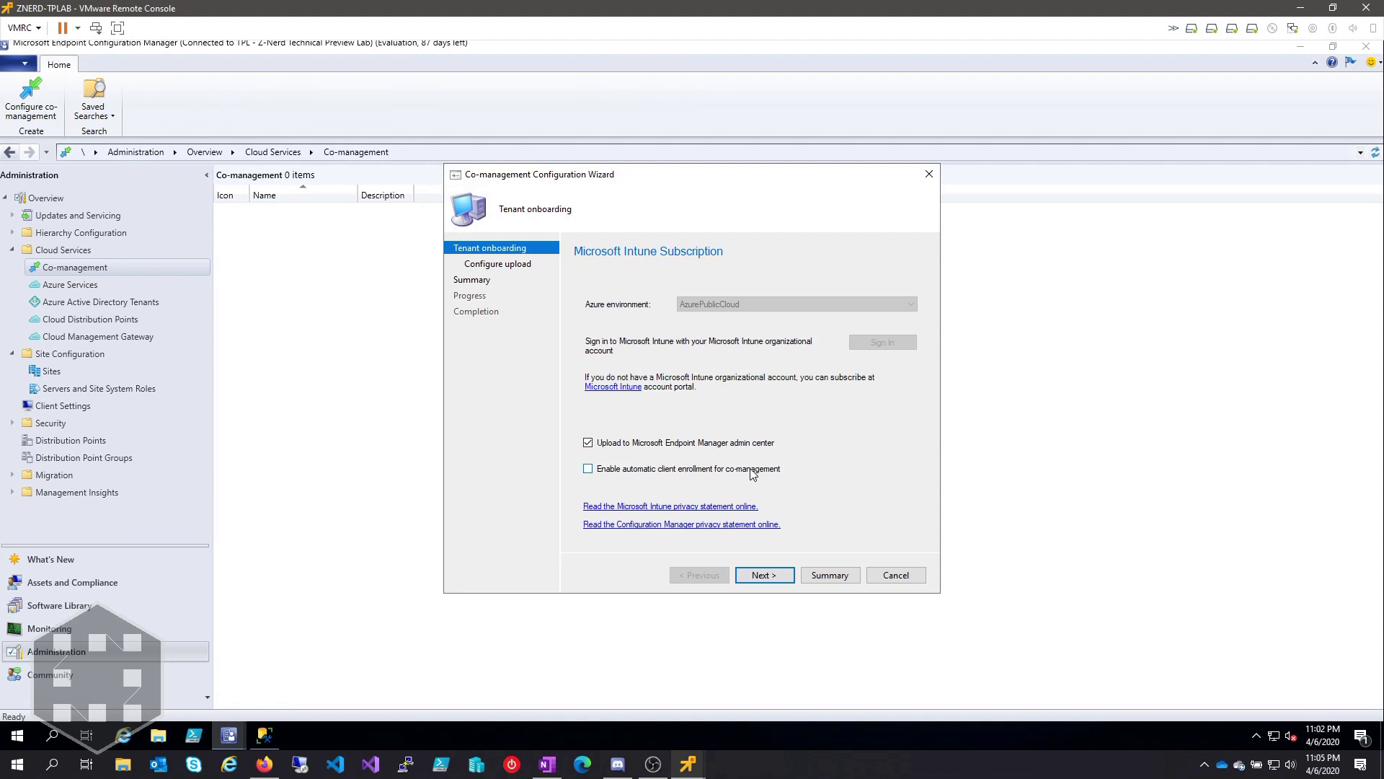
{"action": "left_click", "coordinate": [763, 578]}
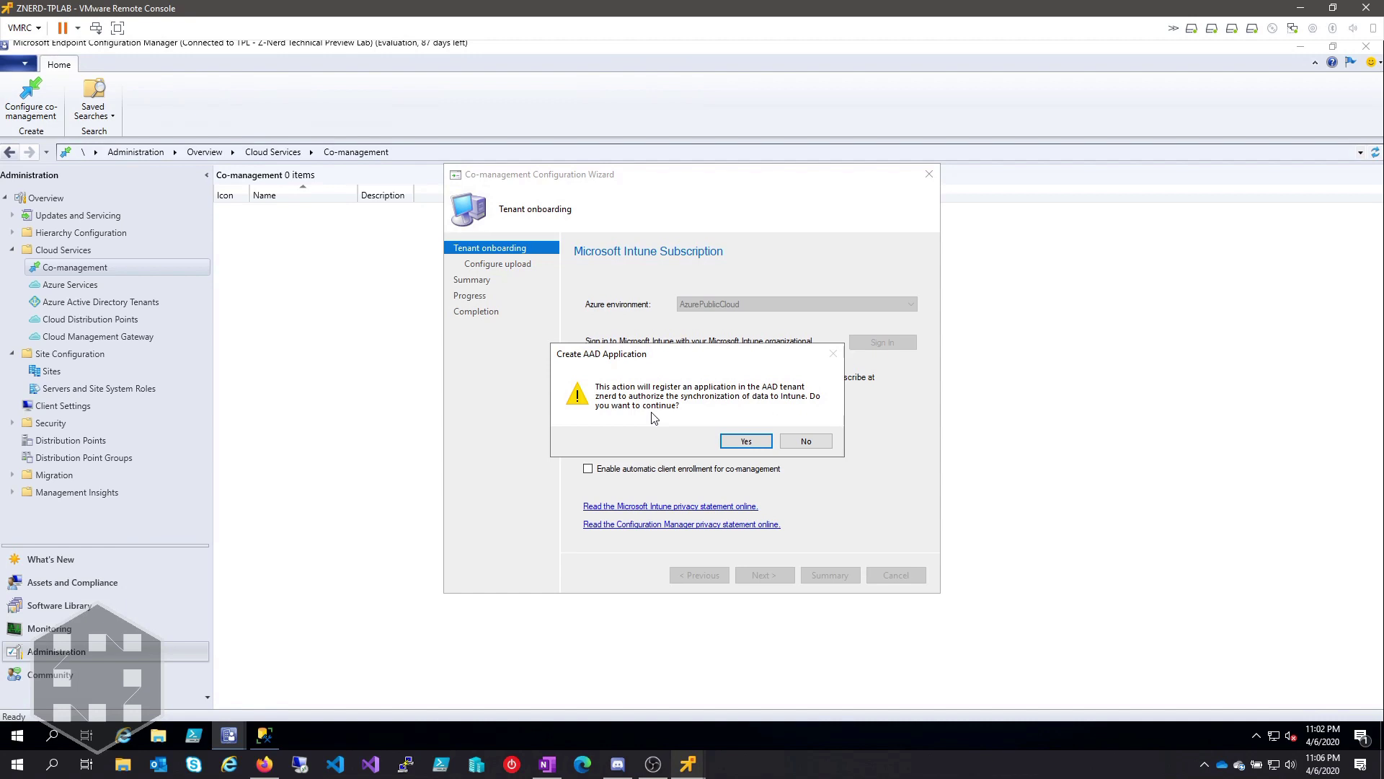
Step: Approve creating the AAD application, upload all managed devices, and finish the wizard
{"action": "left_click", "coordinate": [752, 443]}
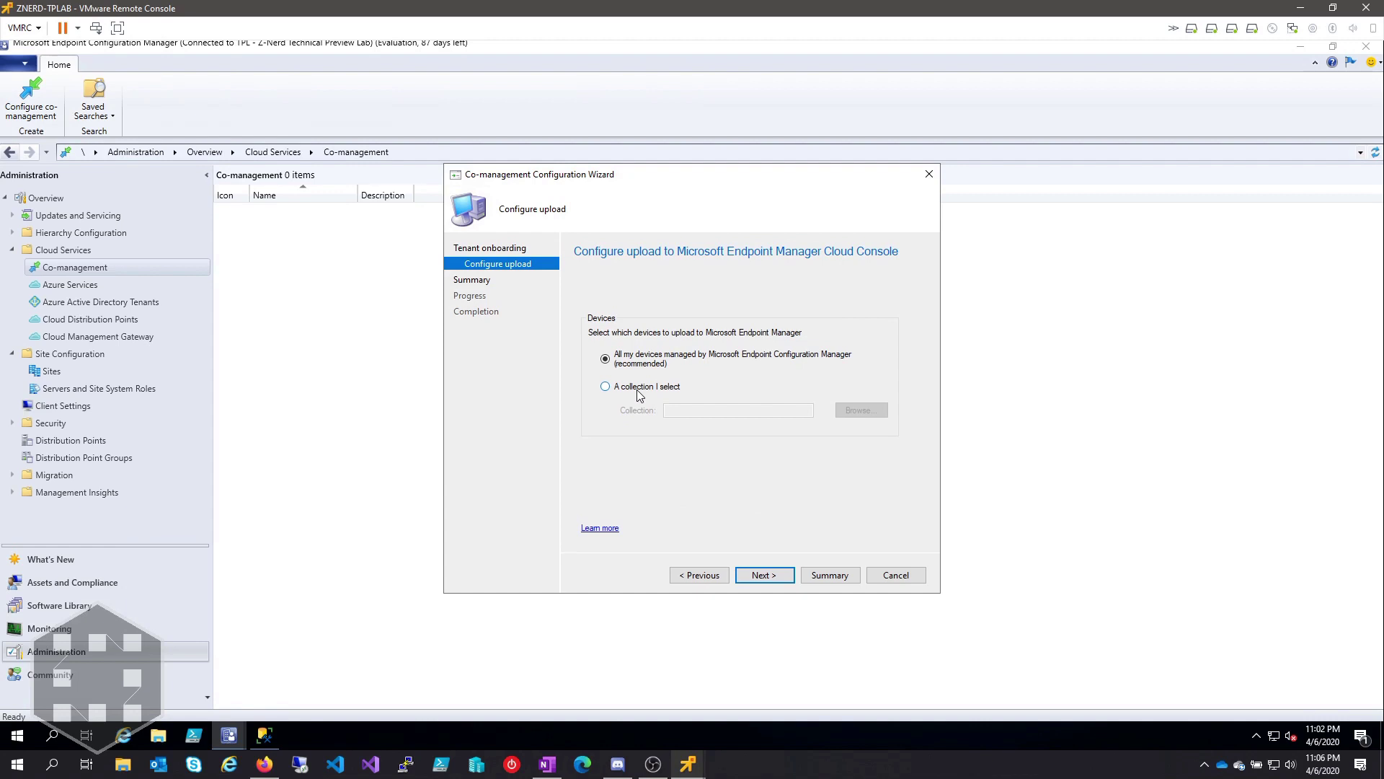
{"action": "left_click", "coordinate": [770, 576]}
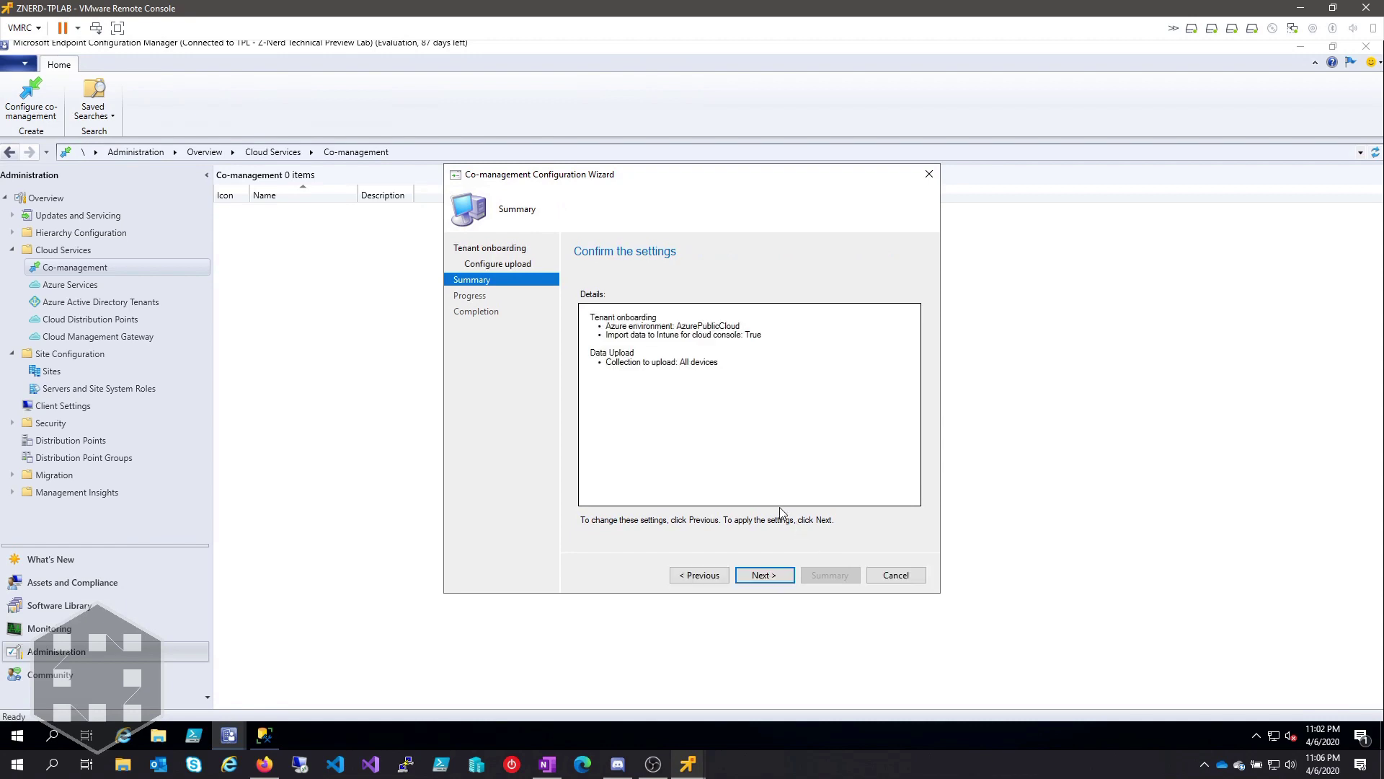
{"action": "left_click", "coordinate": [764, 576]}
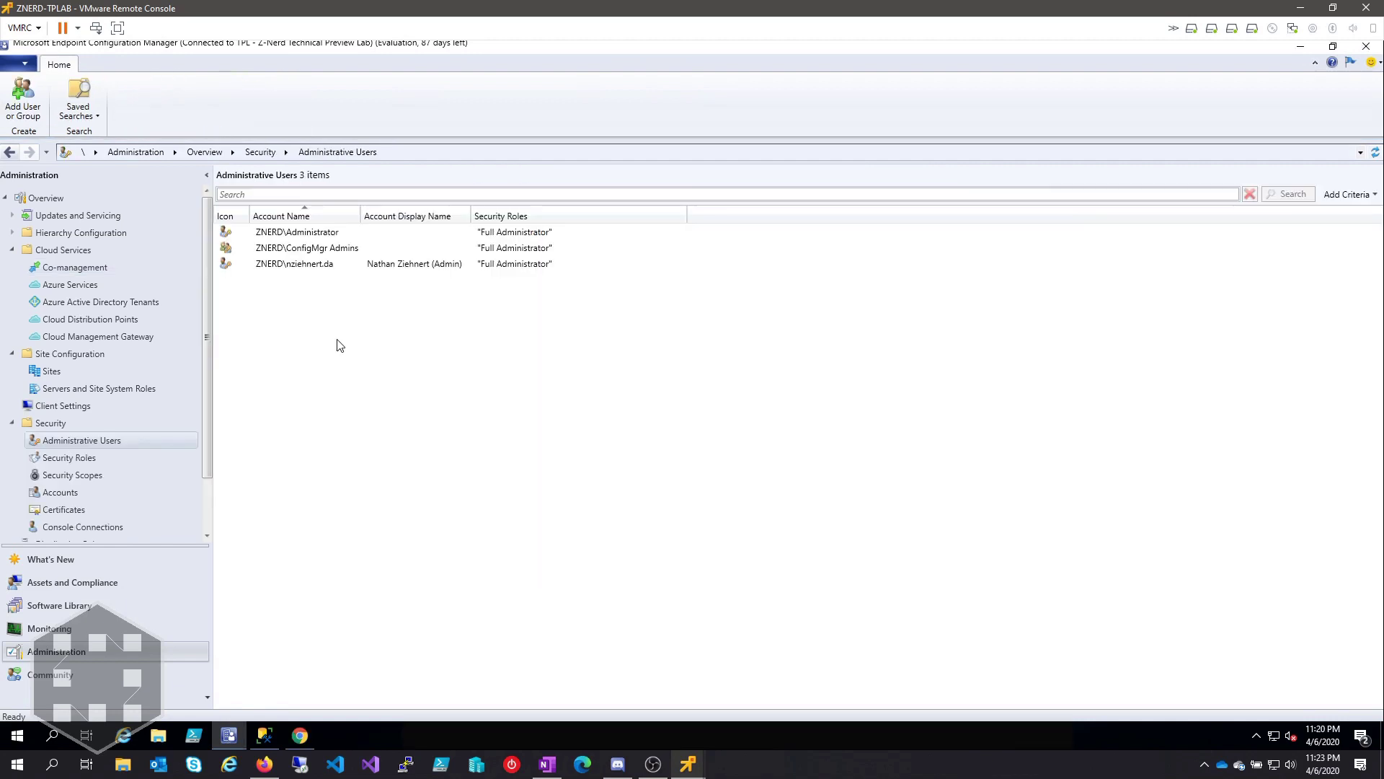
Step: Open devicemanagement.microsoft.com in a Chrome Incognito window
{"action": "left_click", "coordinate": [300, 735]}
{"action": "type", "text": "de"}
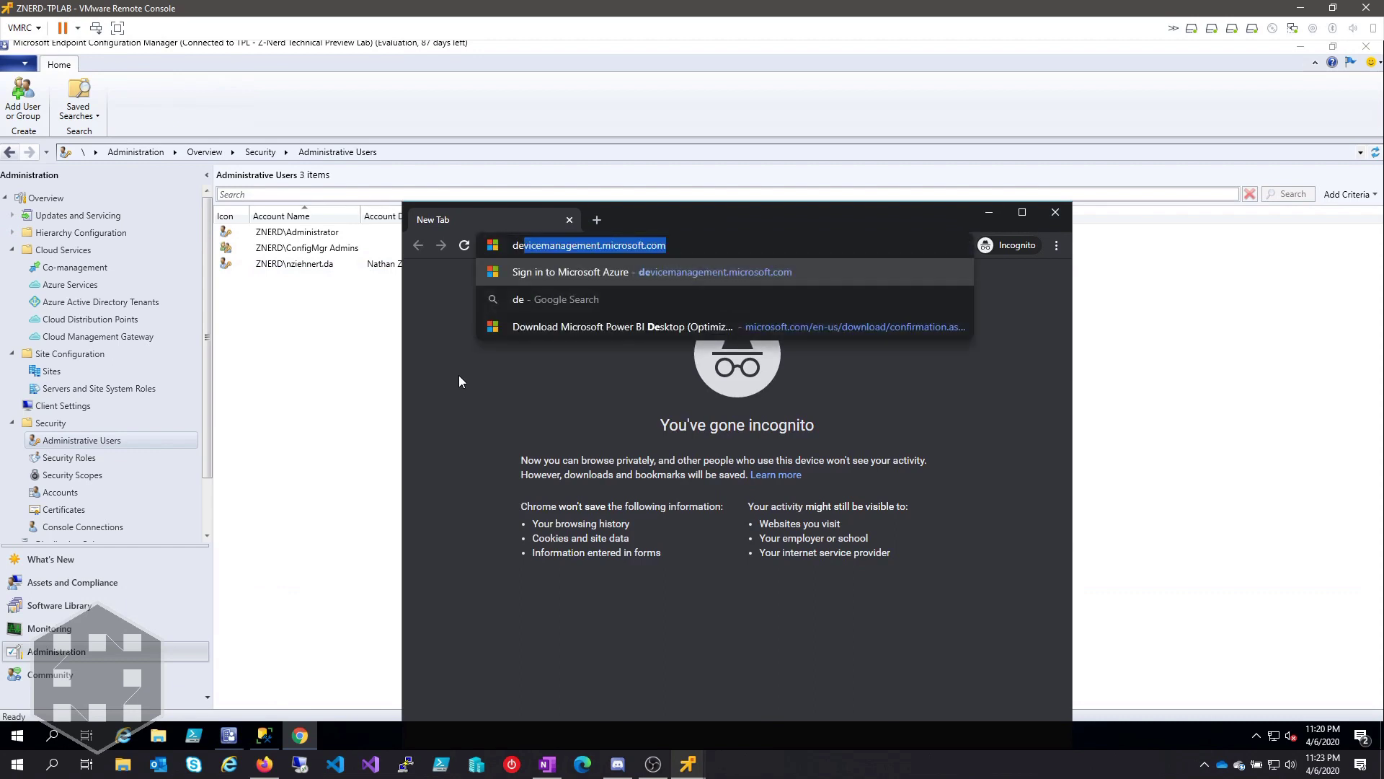
{"action": "key", "text": "Return"}
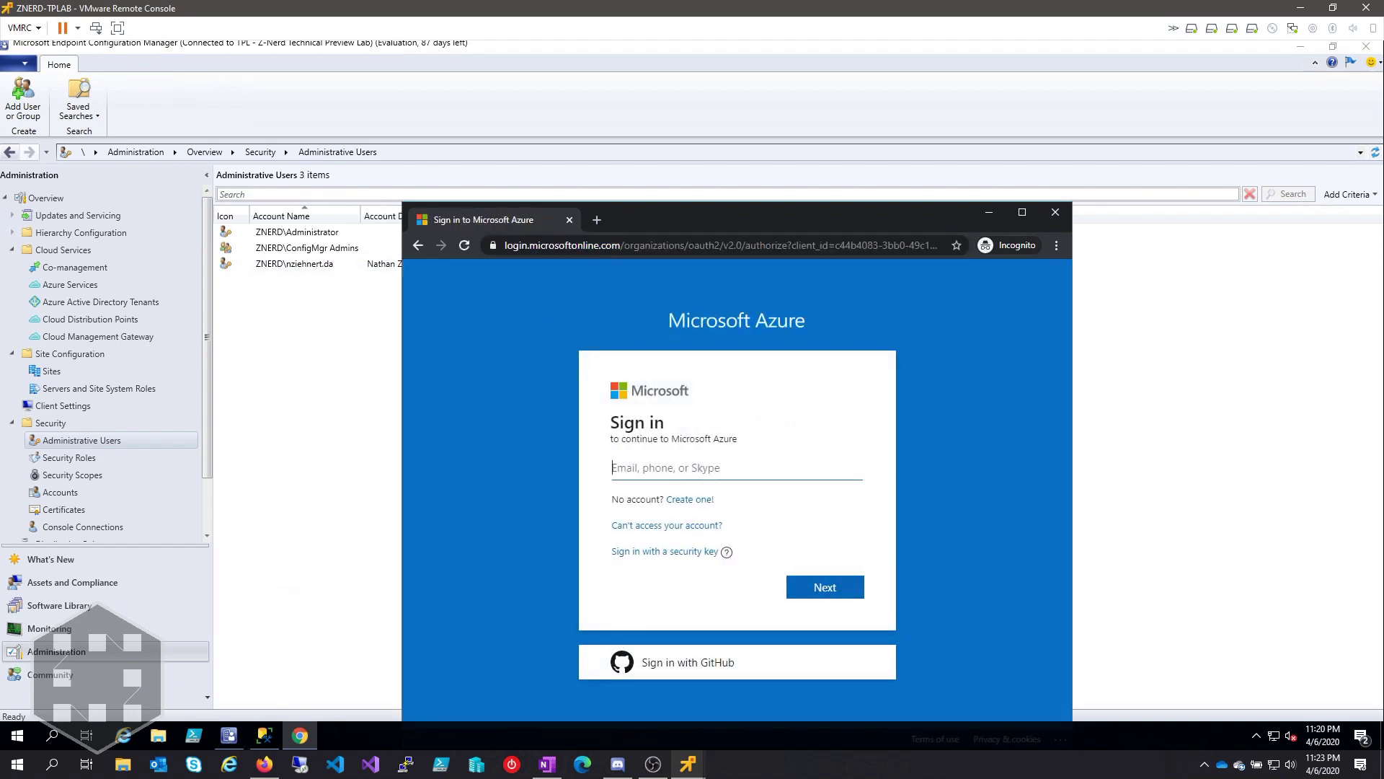
{"action": "left_click_drag", "start_coordinate": [642, 215], "coordinate": [594, 123]}
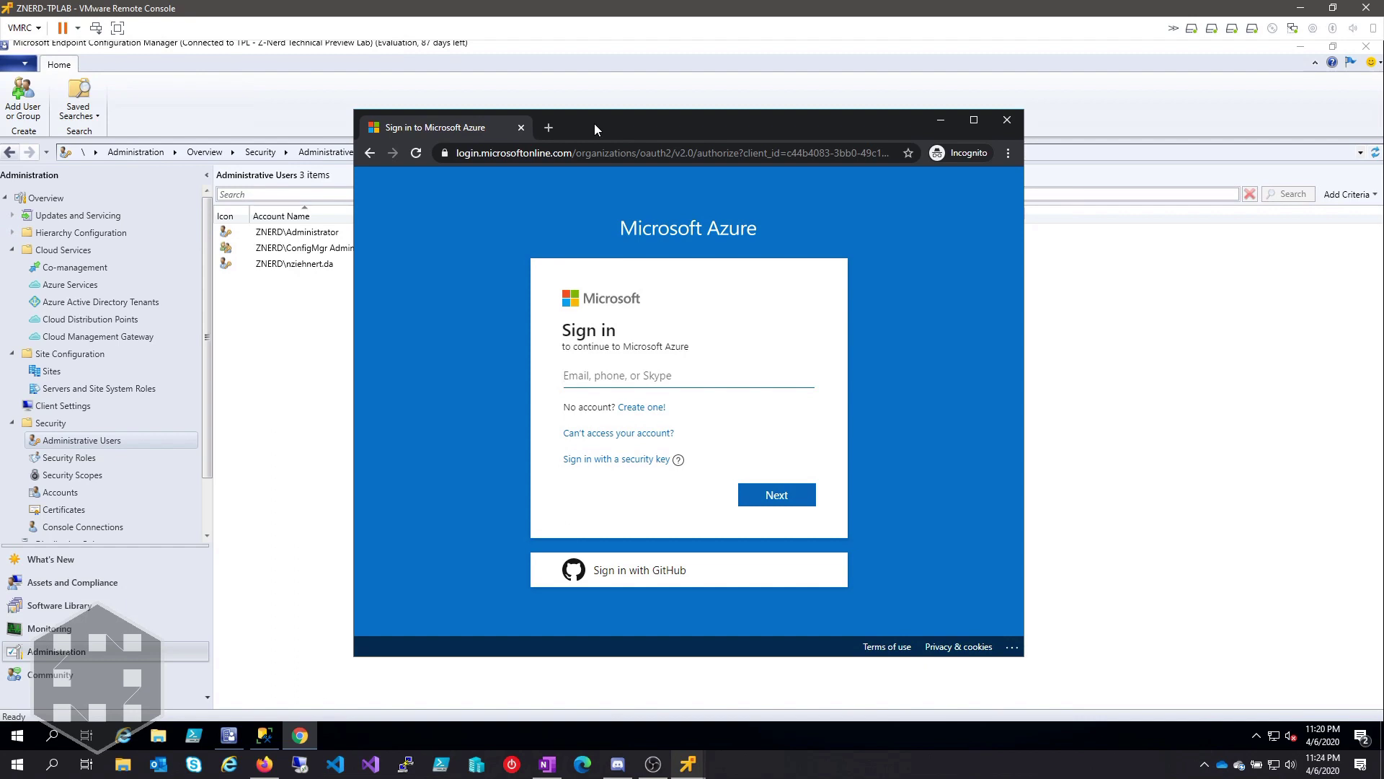
Step: Sign in with the admin account's e-mail and password and choose to stay signed in
{"action": "key", "text": "Return"}
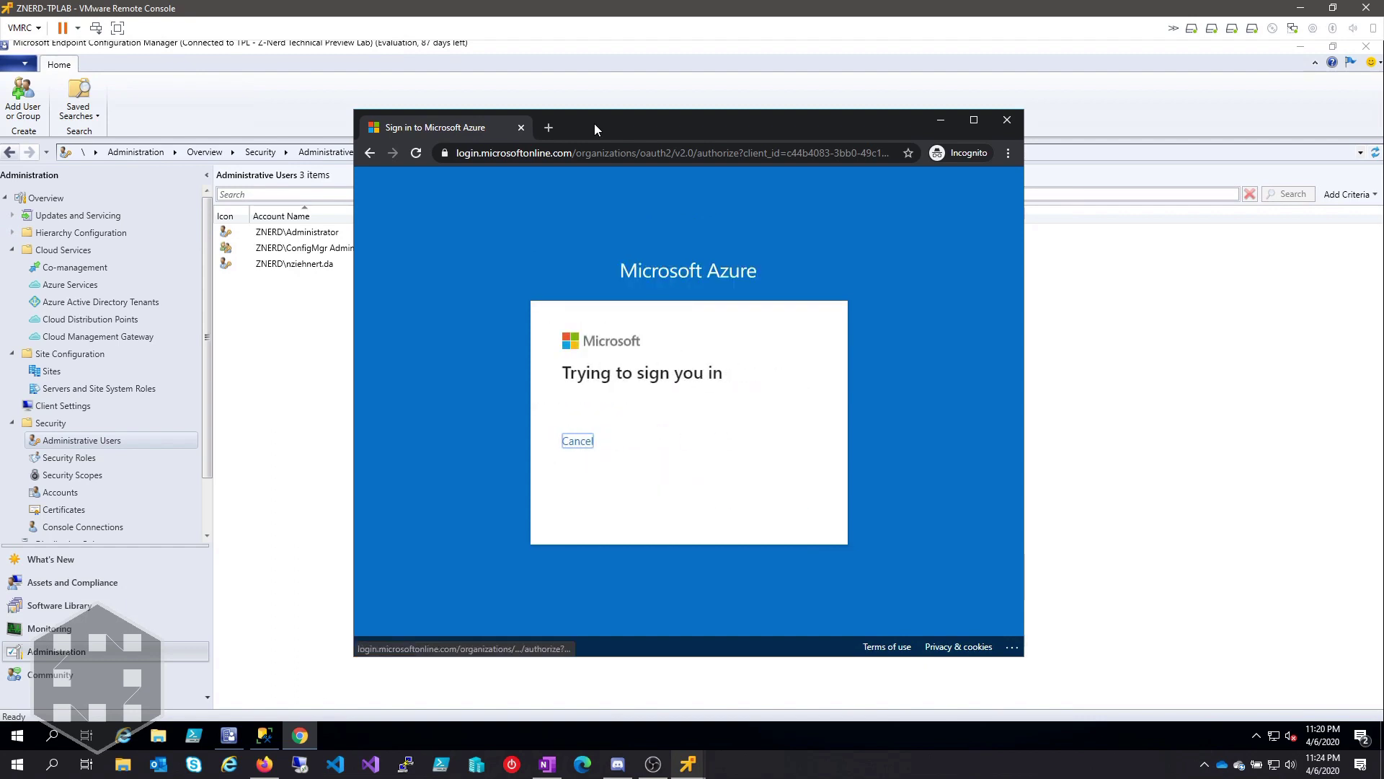
{"action": "type", "text": "••••••••••"}
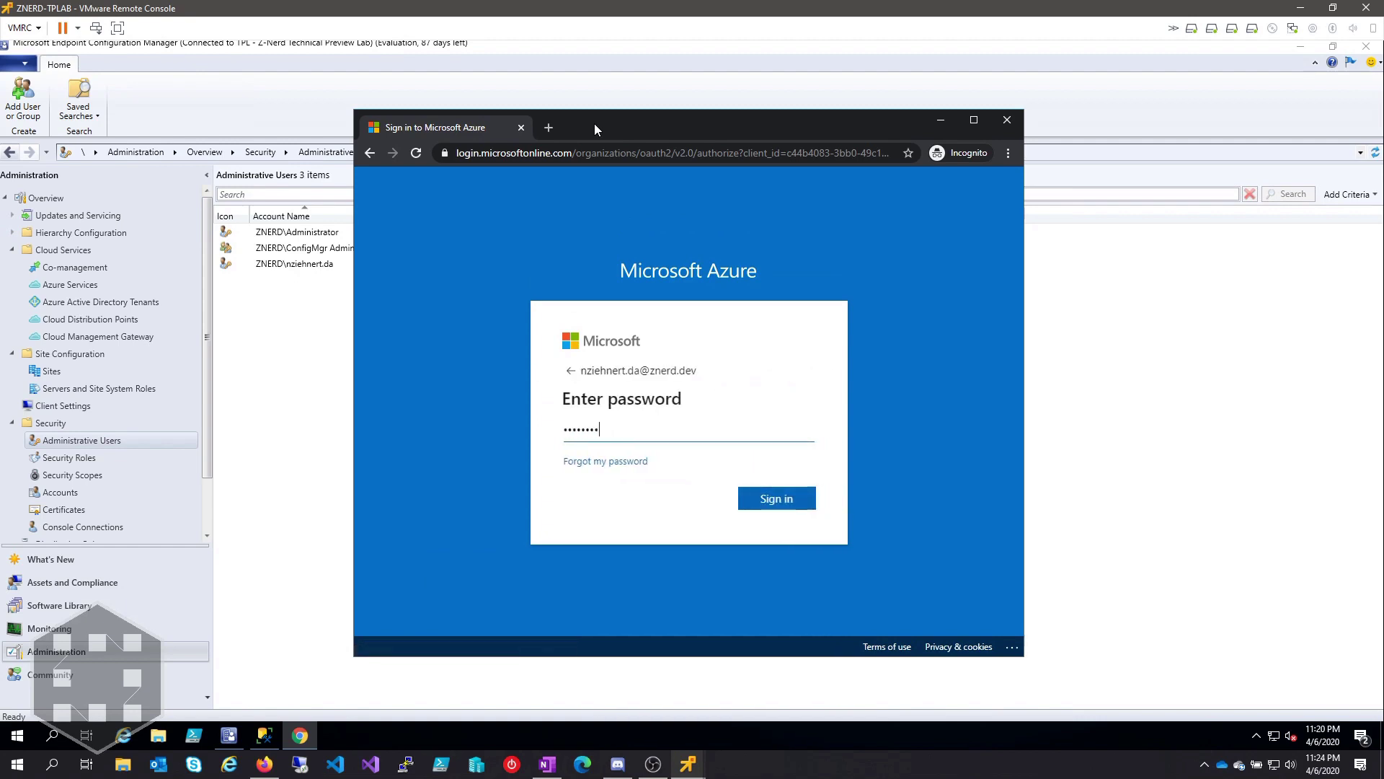
{"action": "key", "text": "Return"}
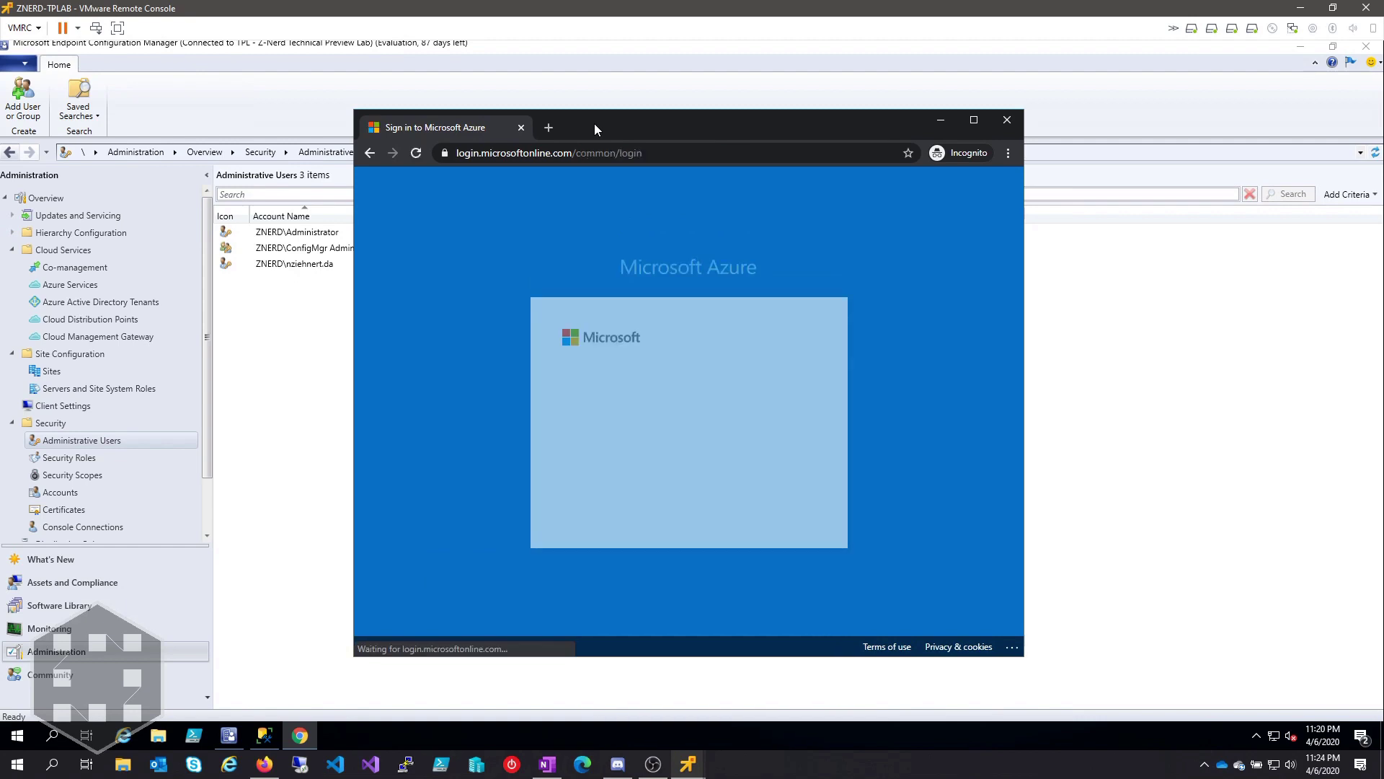
{"action": "key", "text": "Return"}
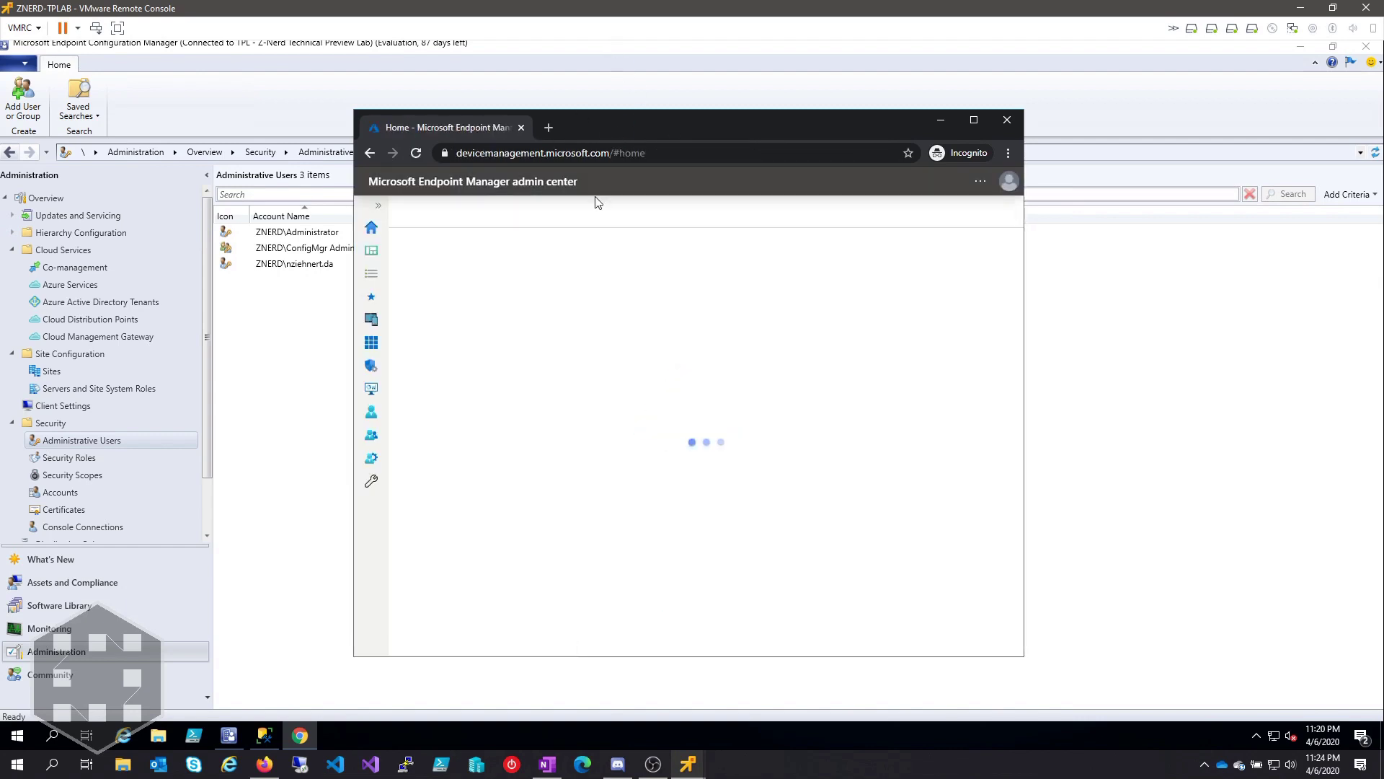
Step: Go to Devices > All devices, widen the window, and open the ConfigMgr-managed device VS
{"action": "left_click", "coordinate": [372, 320]}
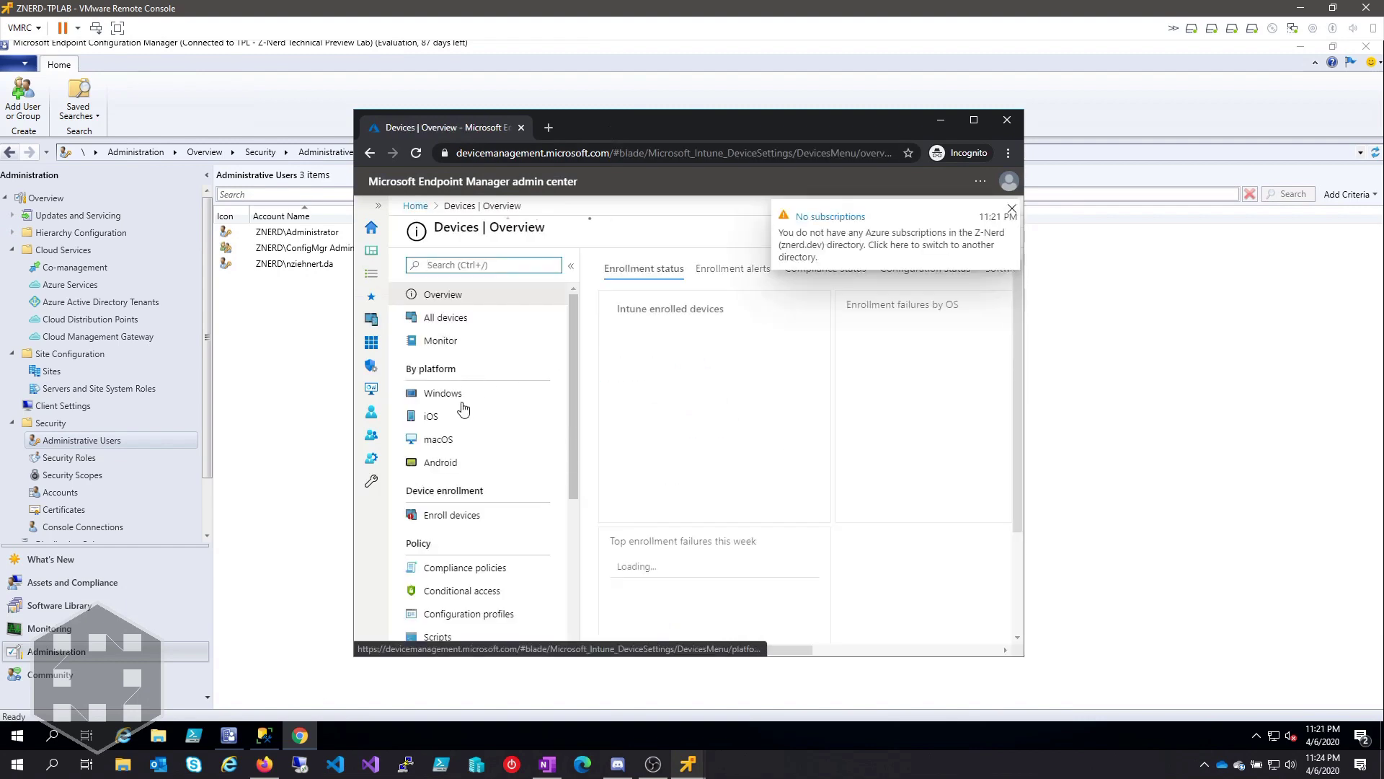
{"action": "left_click", "coordinate": [459, 324]}
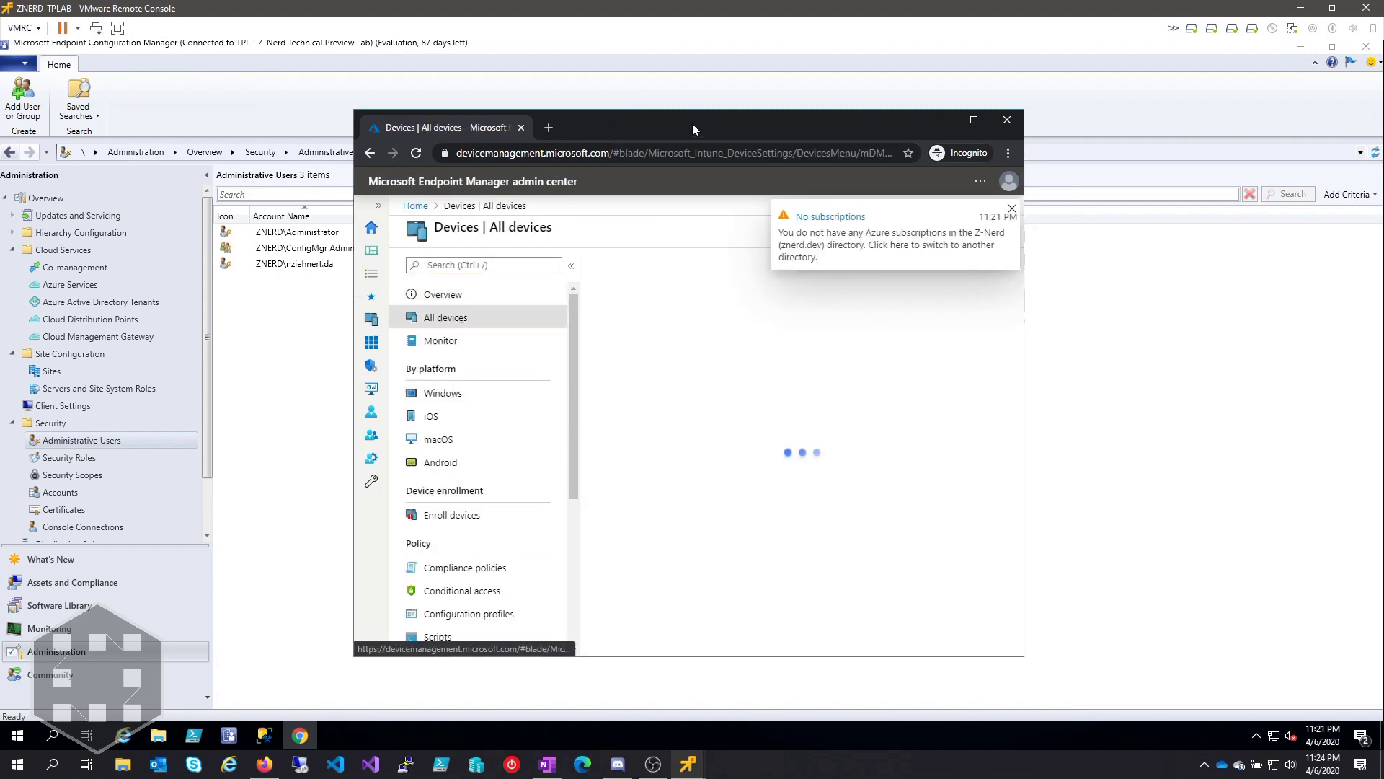
{"action": "left_click_drag", "start_coordinate": [692, 126], "coordinate": [594, 84]}
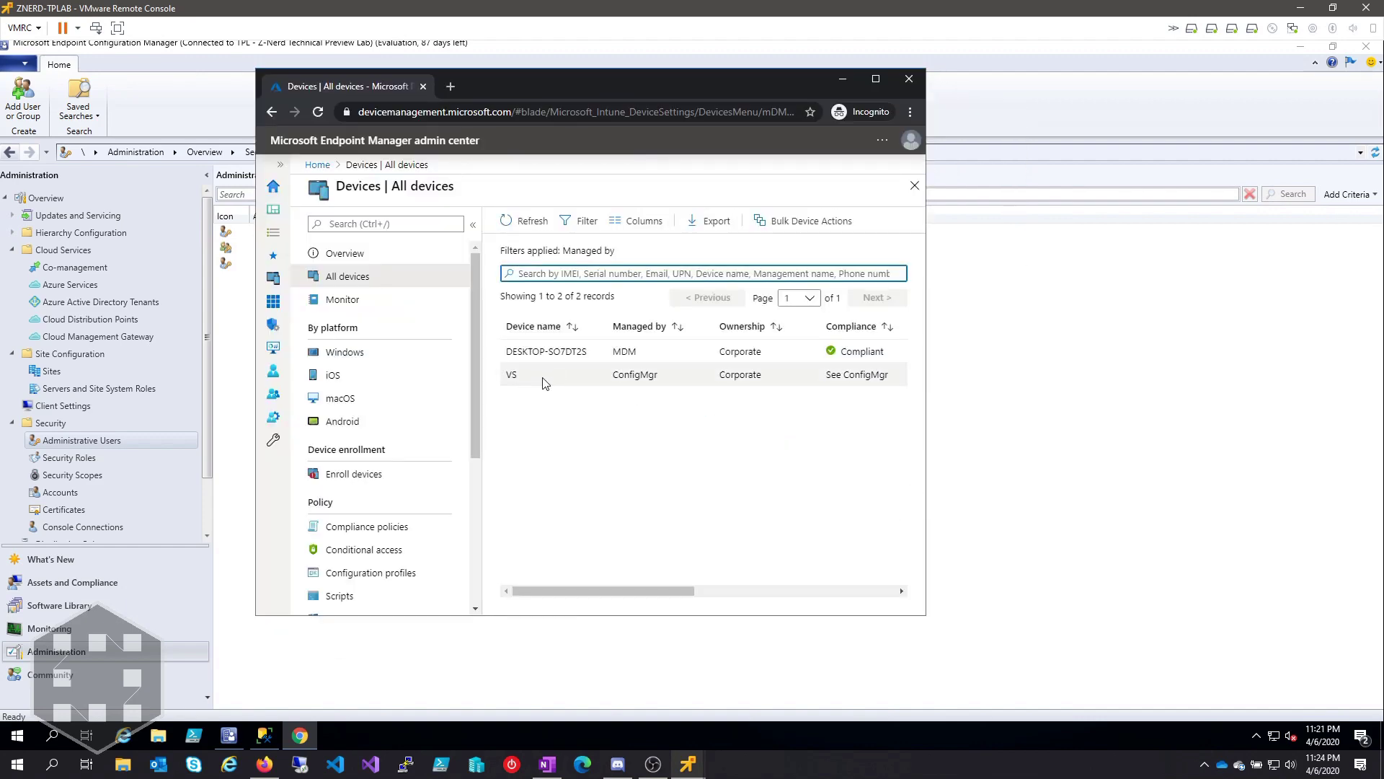
{"action": "left_click_drag", "start_coordinate": [925, 616], "coordinate": [1235, 608]}
{"action": "left_click", "coordinate": [656, 378]}
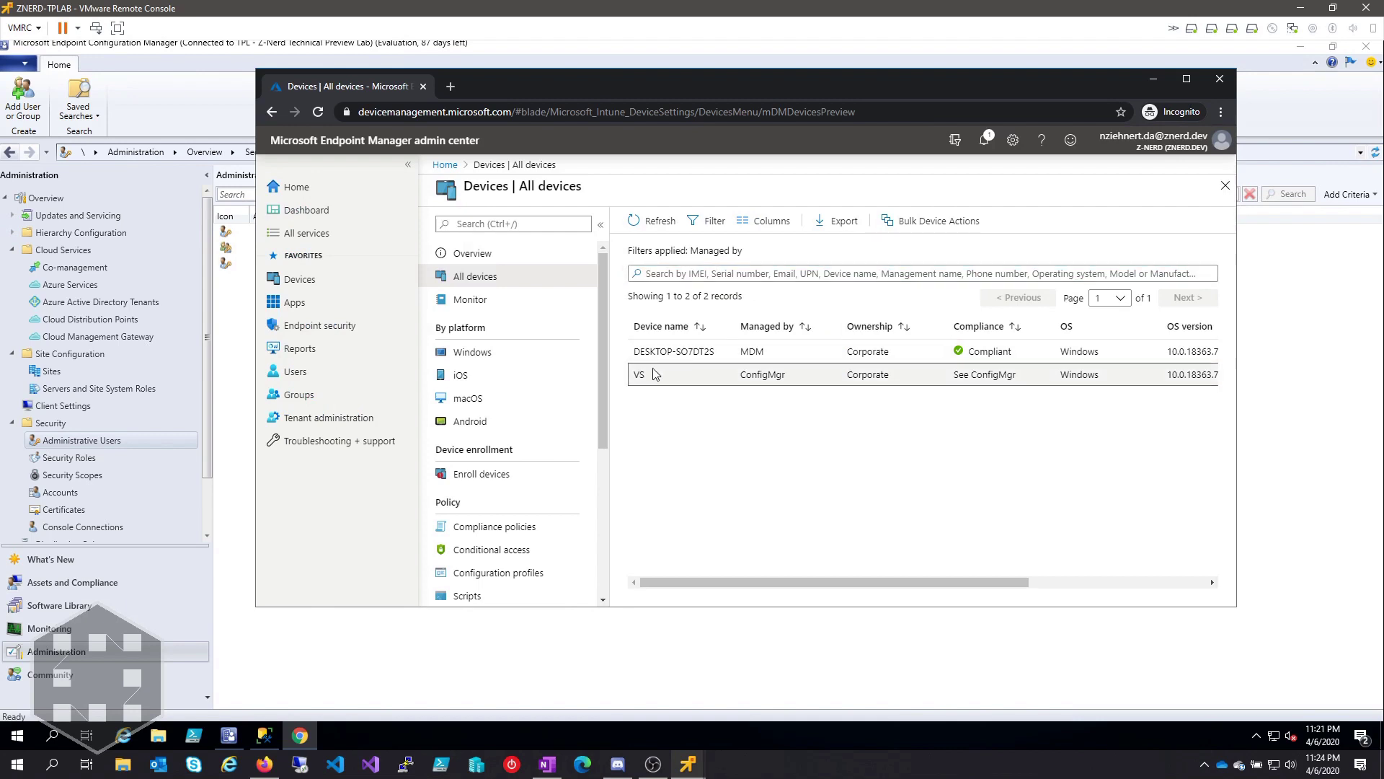
{"action": "left_click", "coordinate": [651, 374]}
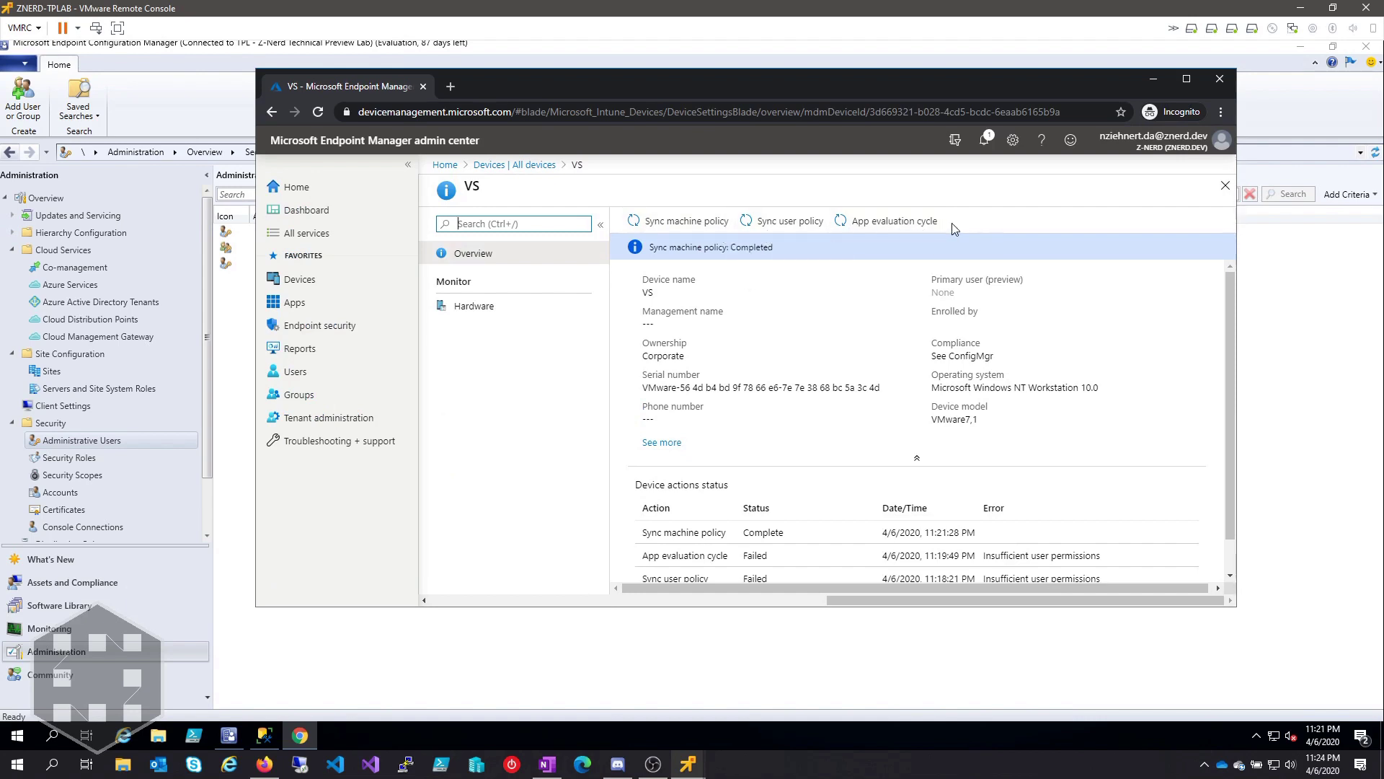
Step: Run Sync machine policy on VS and refresh the Overview until its status shows Complete
{"action": "scroll", "coordinate": [963, 318], "scroll_direction": "down", "scroll_amount": 1}
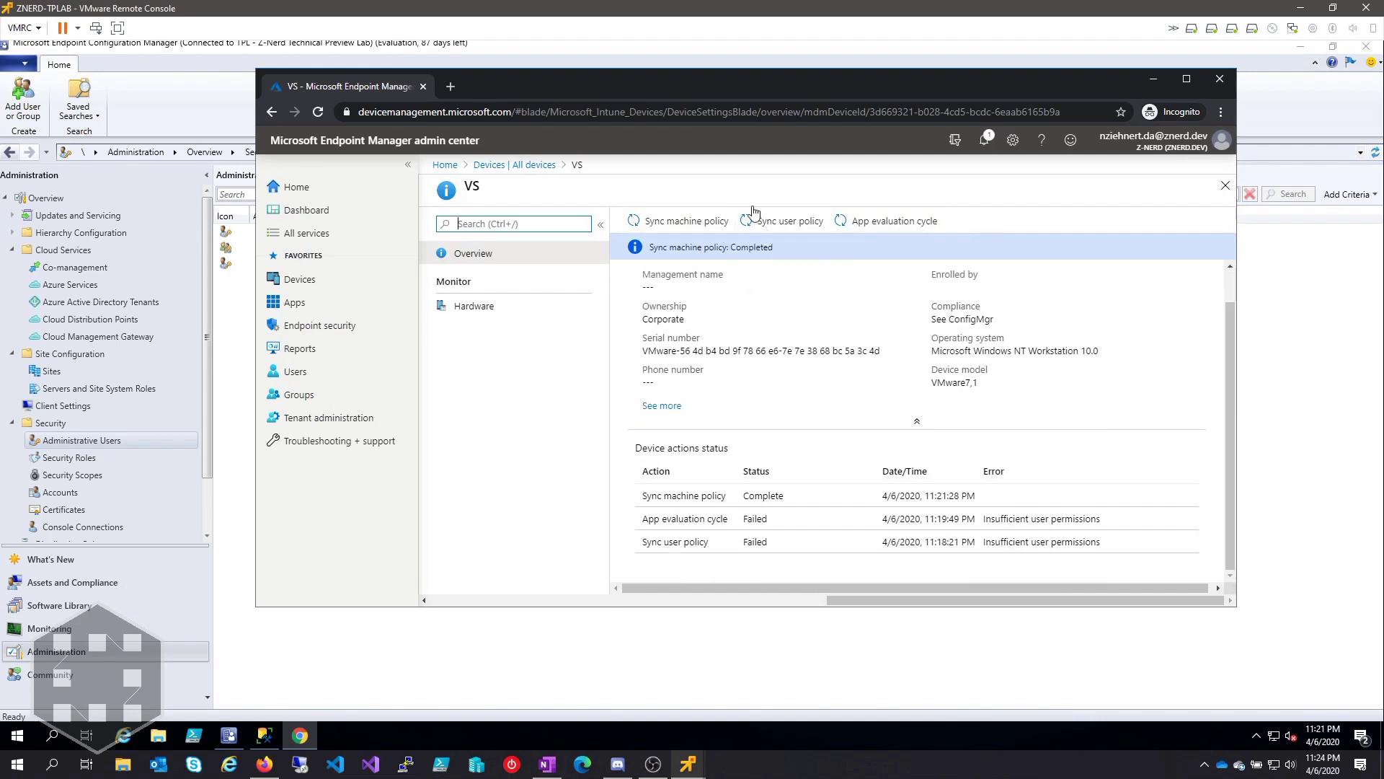
{"action": "left_click", "coordinate": [667, 229]}
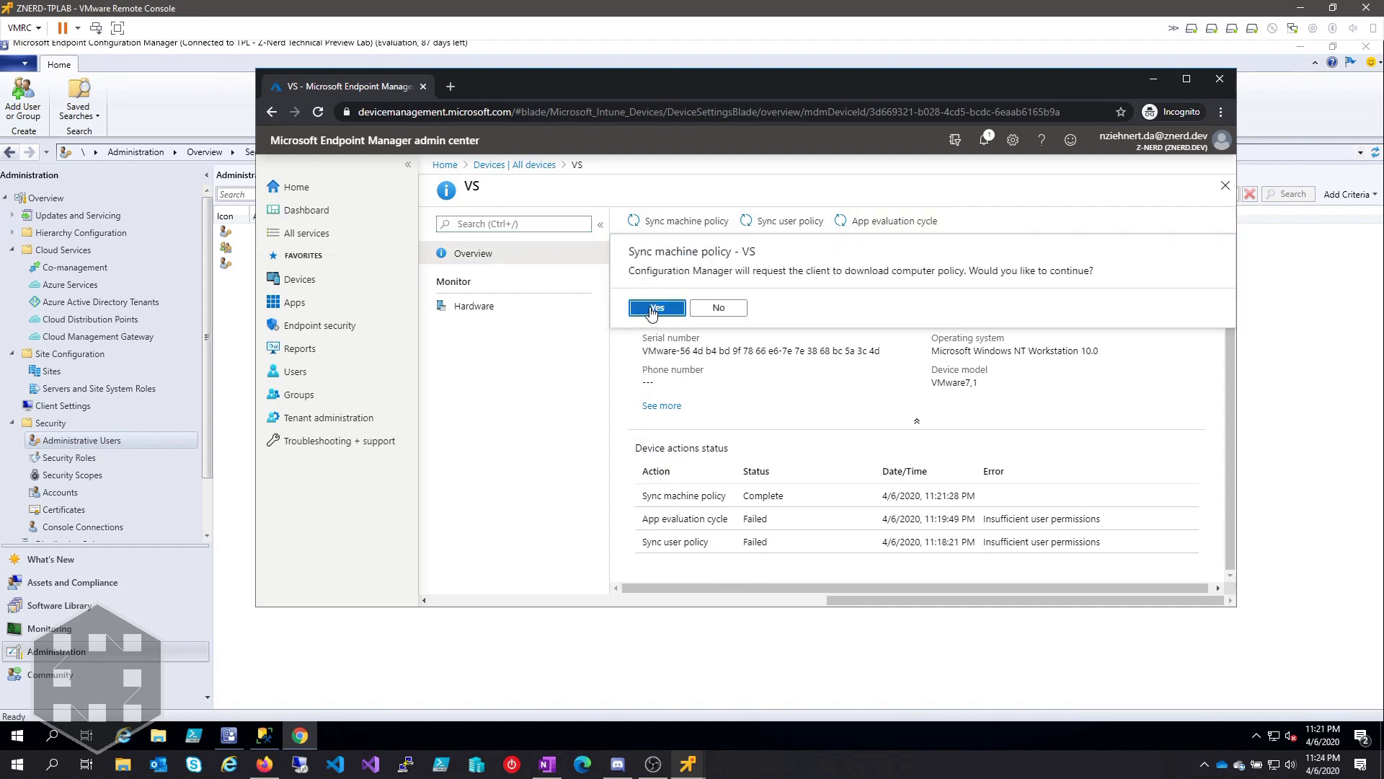
{"action": "left_click", "coordinate": [655, 308]}
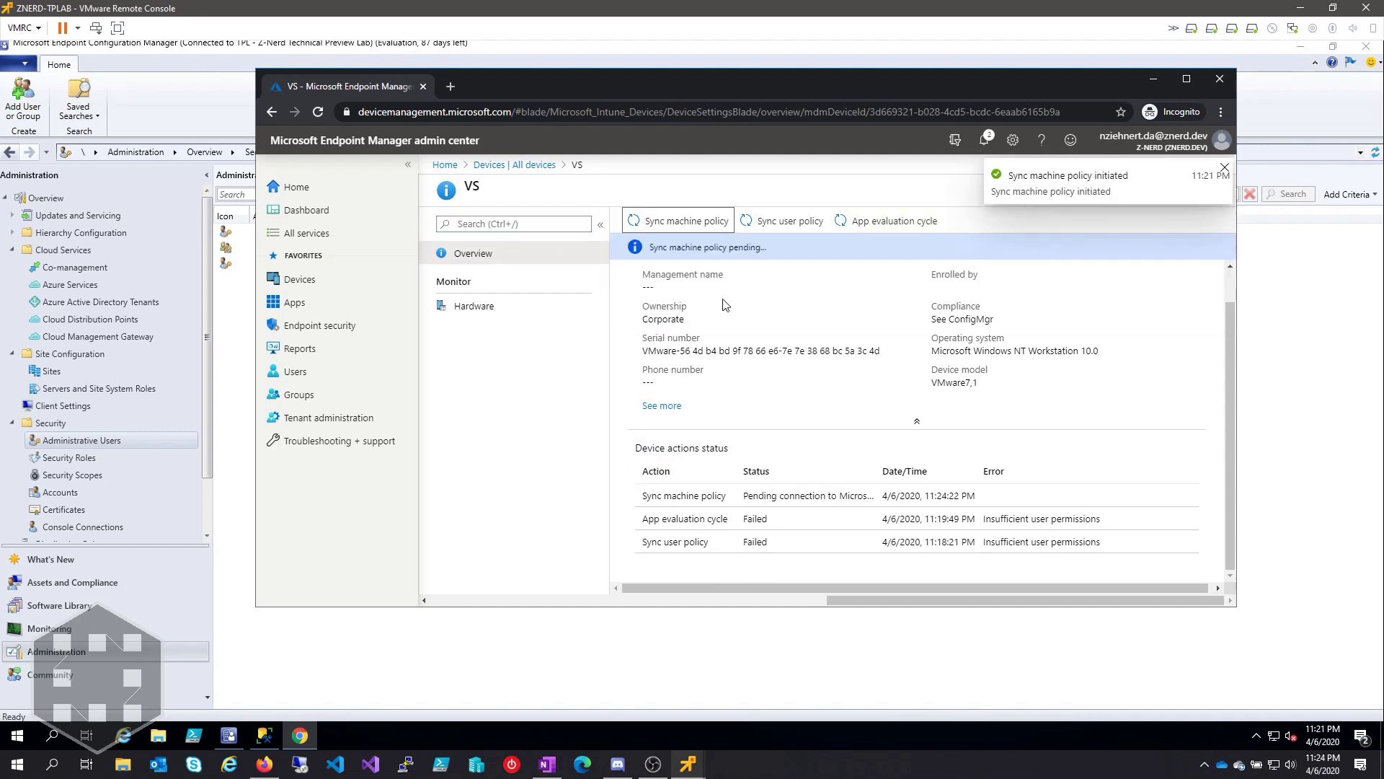
{"action": "left_click_drag", "start_coordinate": [875, 472], "coordinate": [1033, 471]}
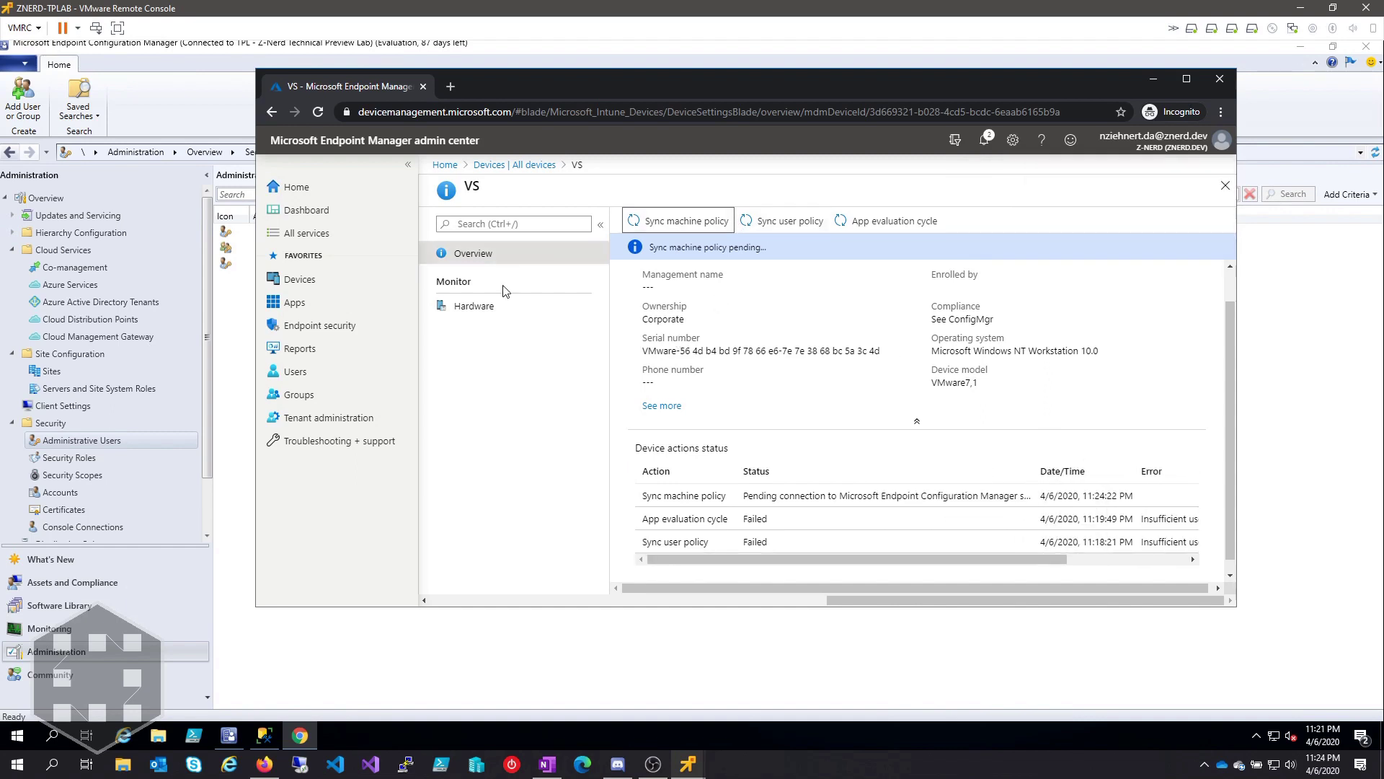
{"action": "left_click", "coordinate": [494, 310]}
{"action": "left_click", "coordinate": [502, 262]}
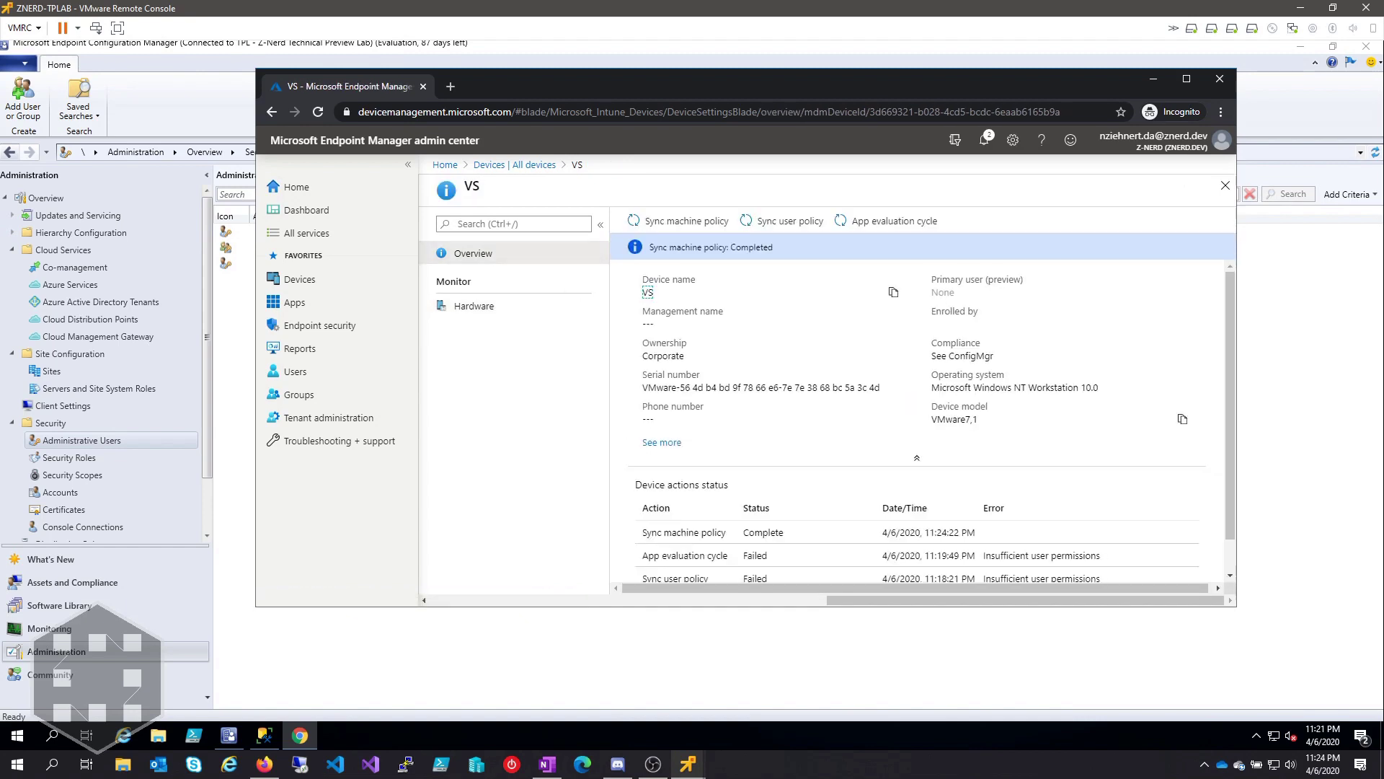
{"action": "scroll", "coordinate": [827, 562], "scroll_direction": "down", "scroll_amount": 1}
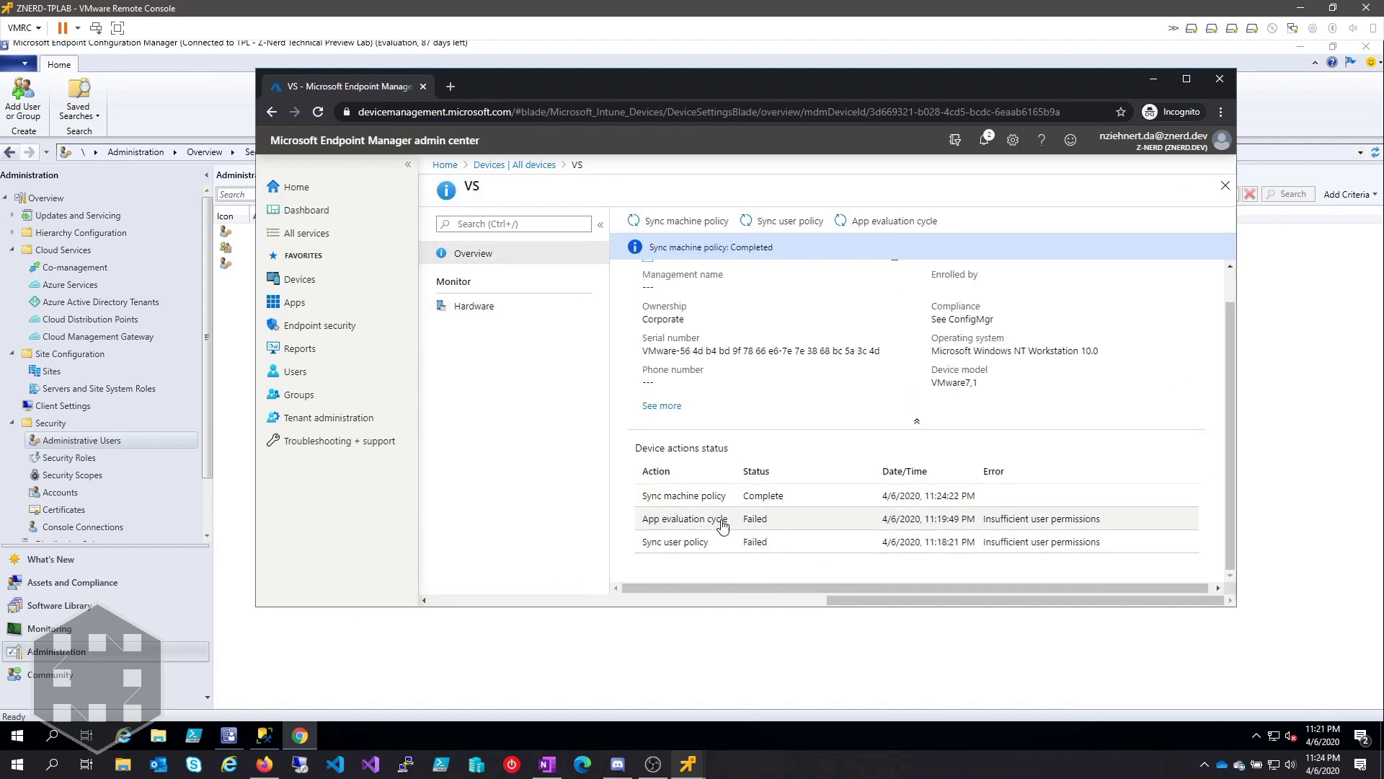